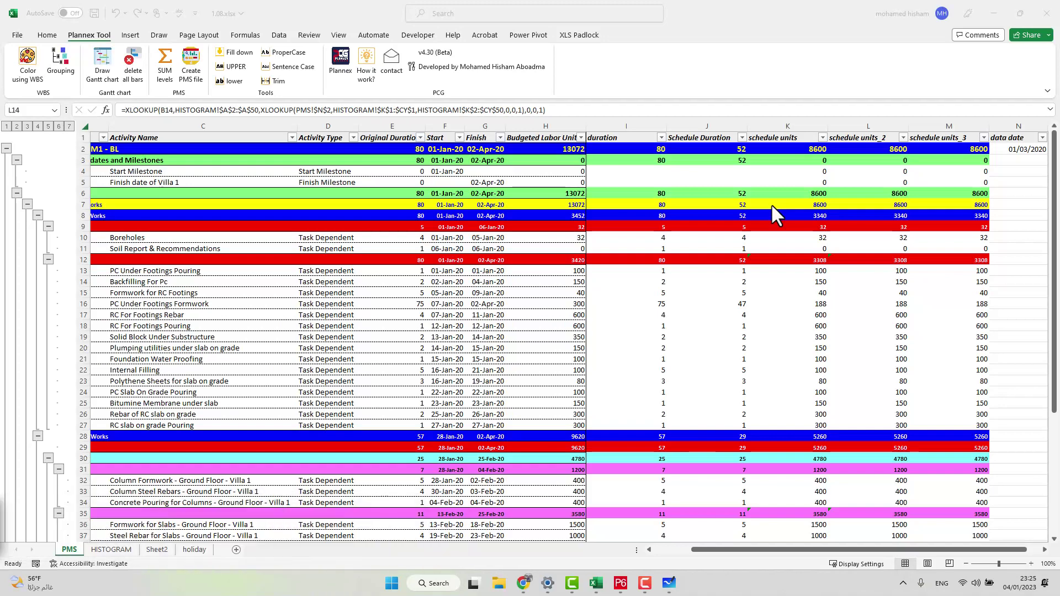
Step: Switch from Excel to the whiteboard showing the linear and nonlinear man-hour progress curves
left_click(676, 590)
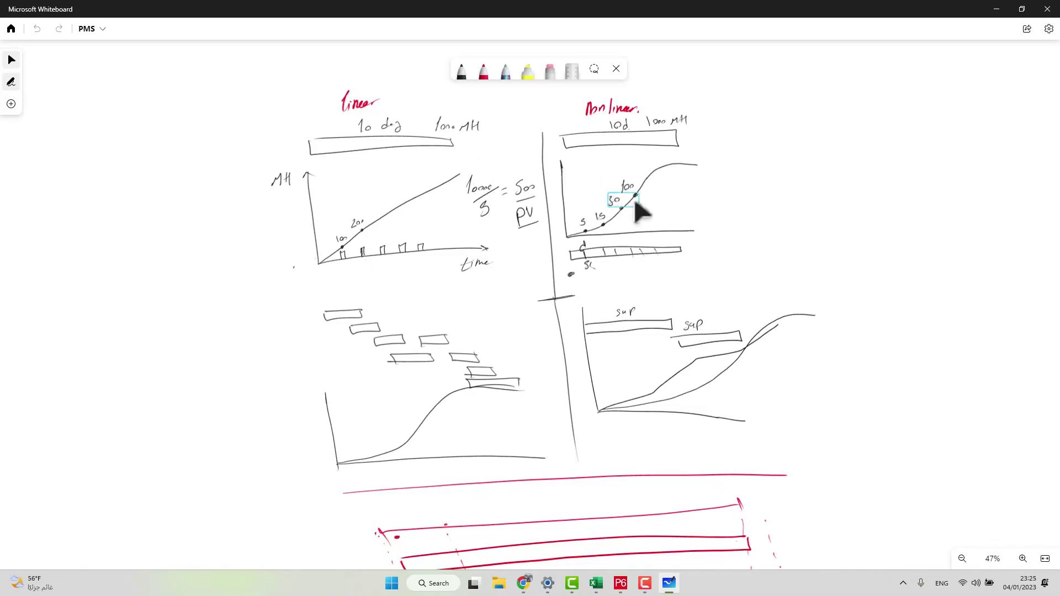
Step: Highlight the nonlinear curve points, clear the selection, and minimize the whiteboard back to Excel
left_click_drag(641, 198, 619, 237)
left_click(610, 242)
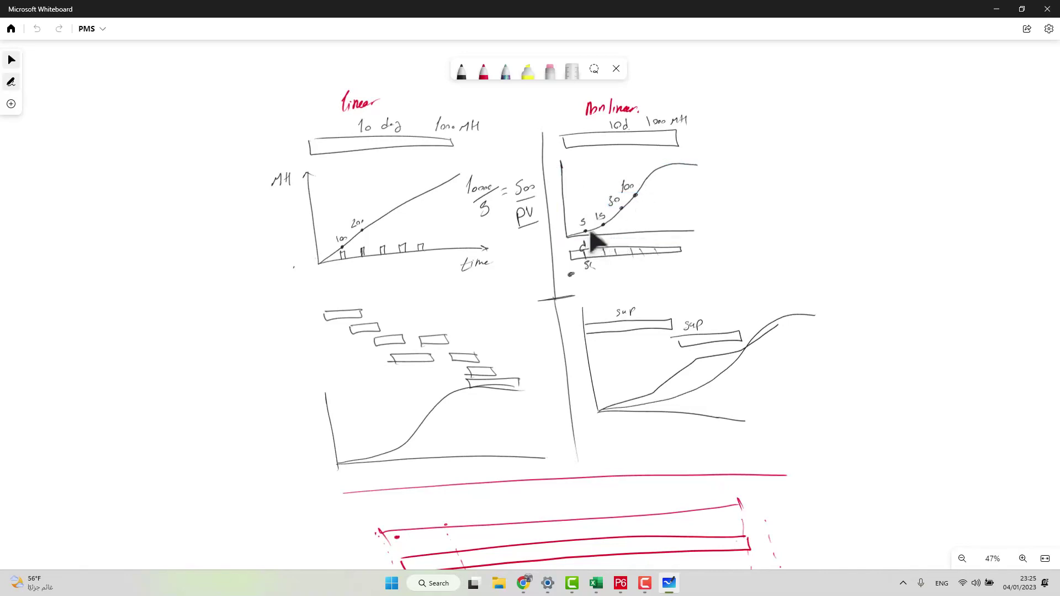
left_click(989, 9)
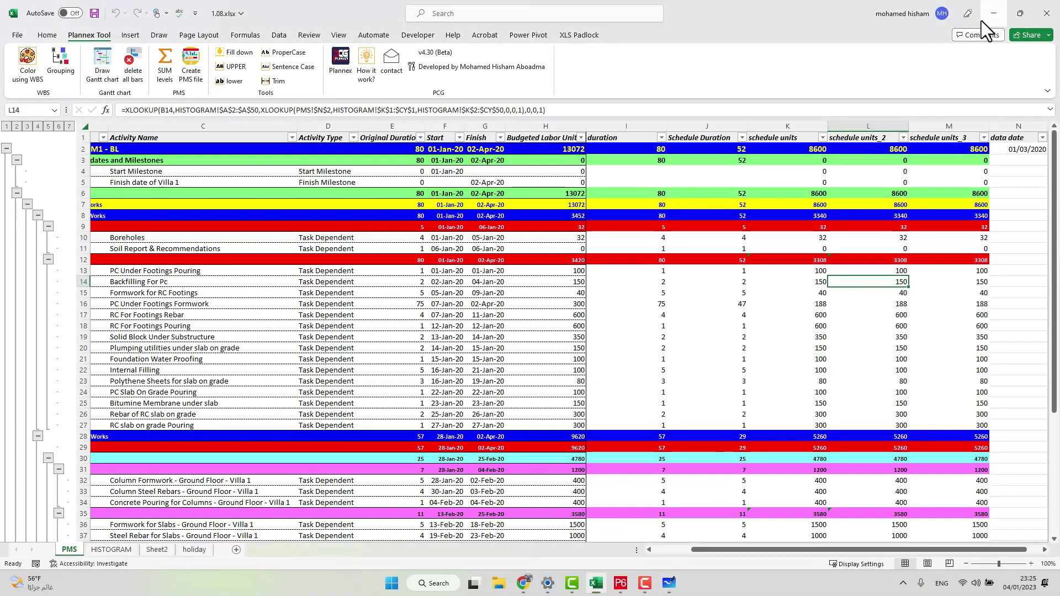
Step: Inspect the formulas in L16, M16, J19 and G19, then add a blank Sheet3
left_click(883, 301)
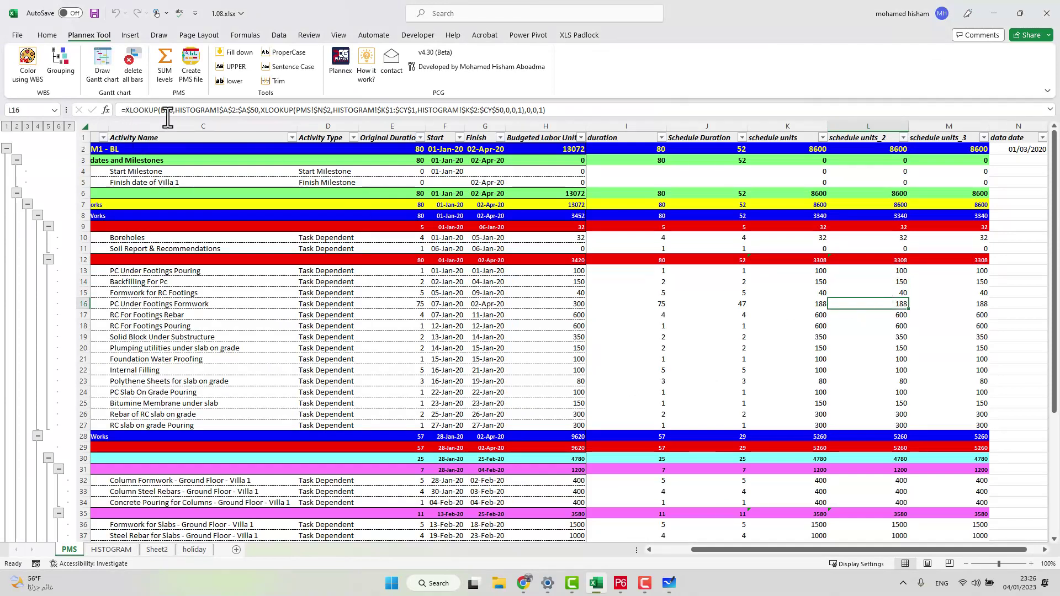
left_click(949, 305)
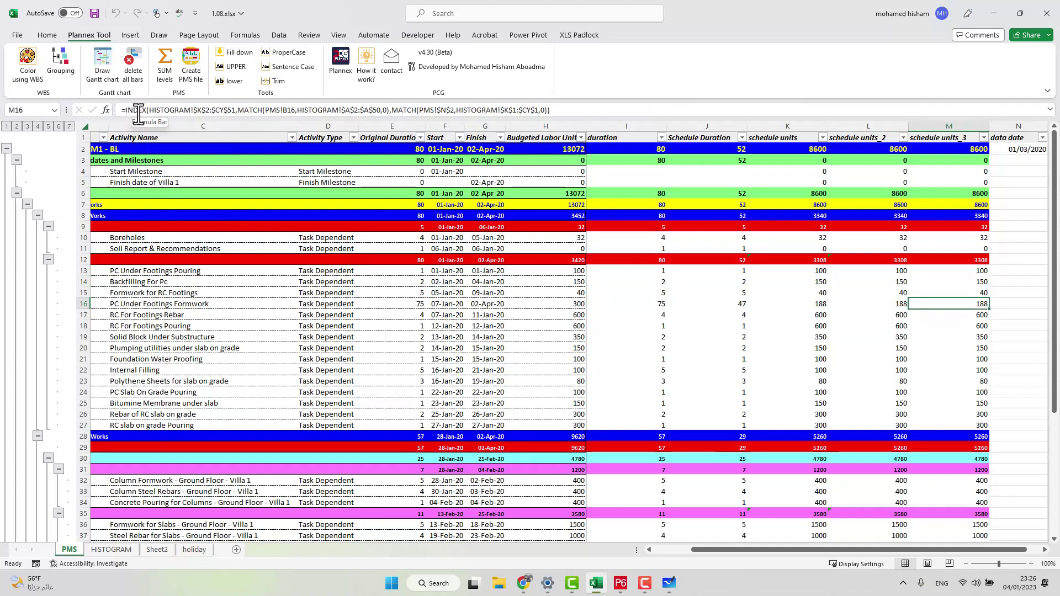
left_click(693, 336)
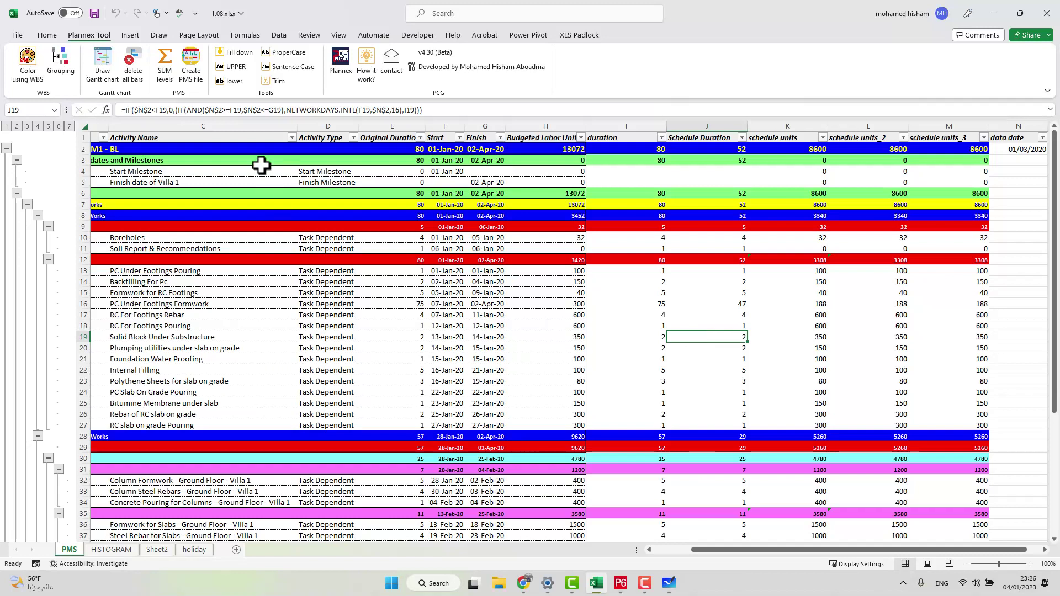
left_click(182, 79)
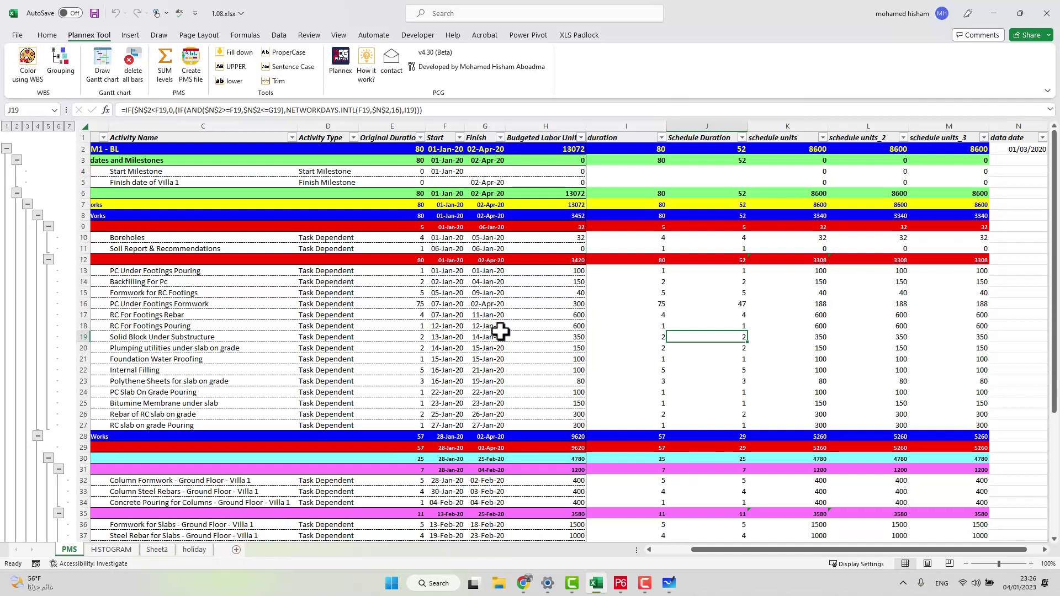
left_click(237, 549)
left_click(103, 216)
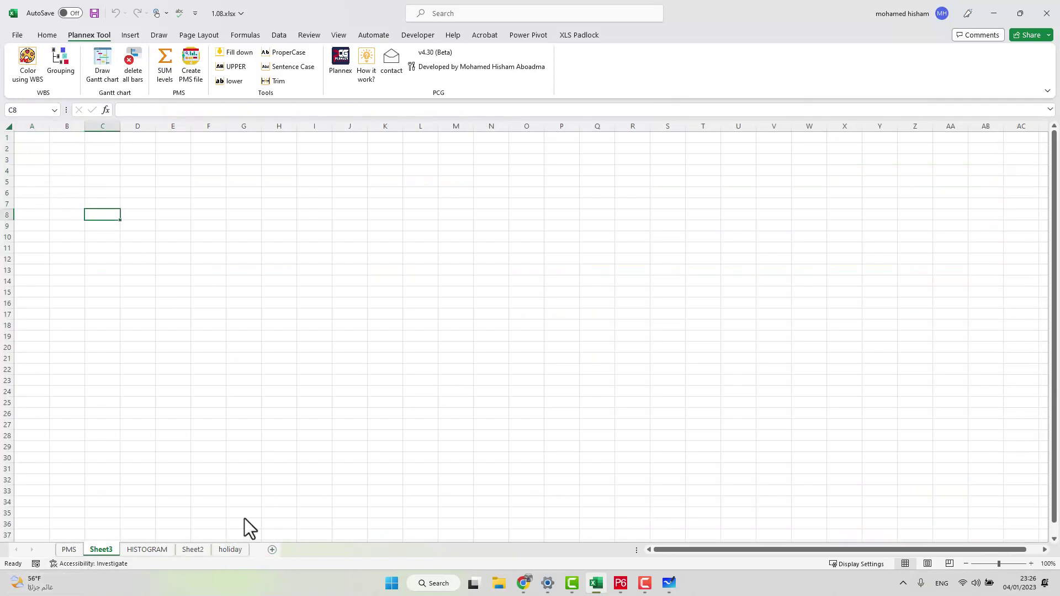
key("Right")
key("Right")
key("Right")
key("Up")
key("Up")
key("Up")
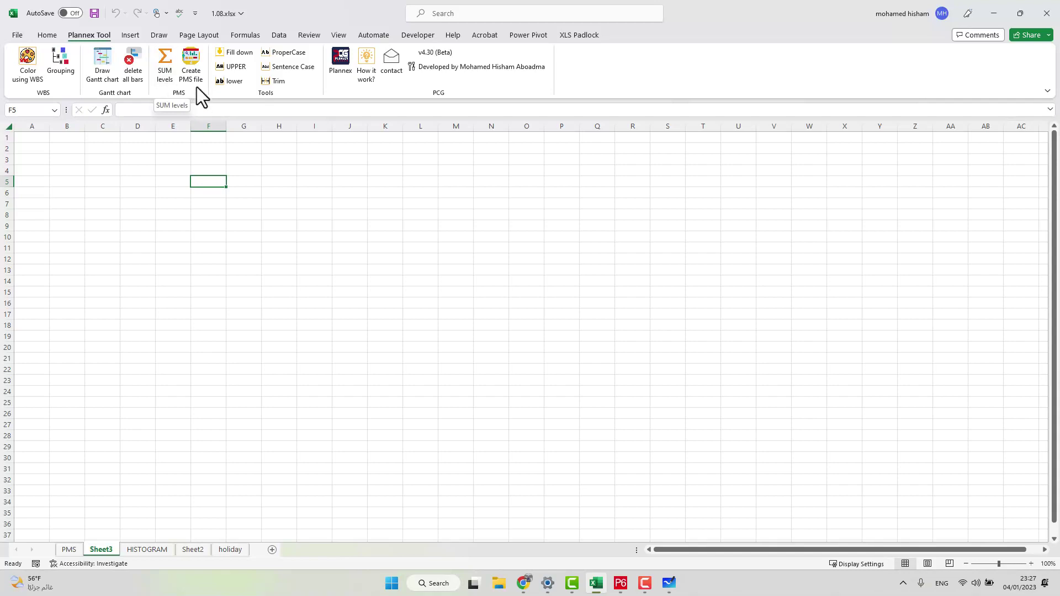
left_click(192, 58)
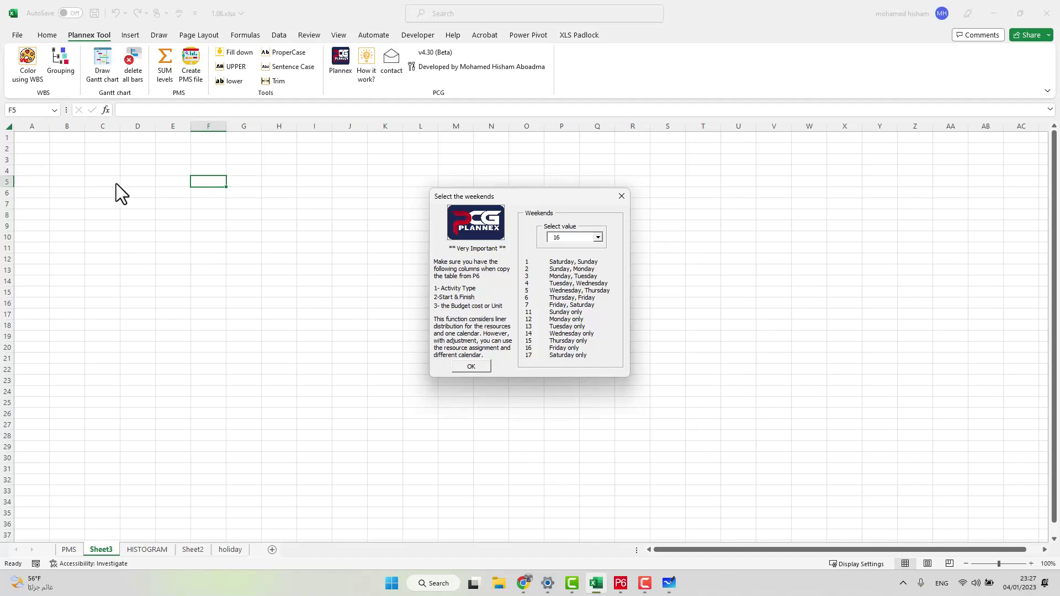
left_click(473, 367)
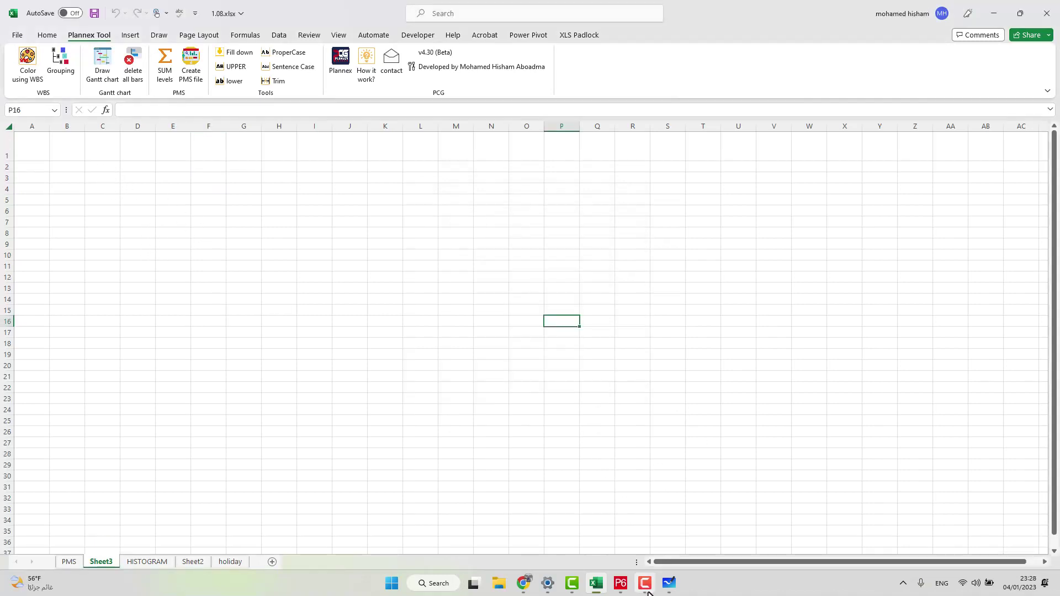
Step: Copy all villa project activities from Primavera P6 and paste them into Sheet3
left_click(621, 584)
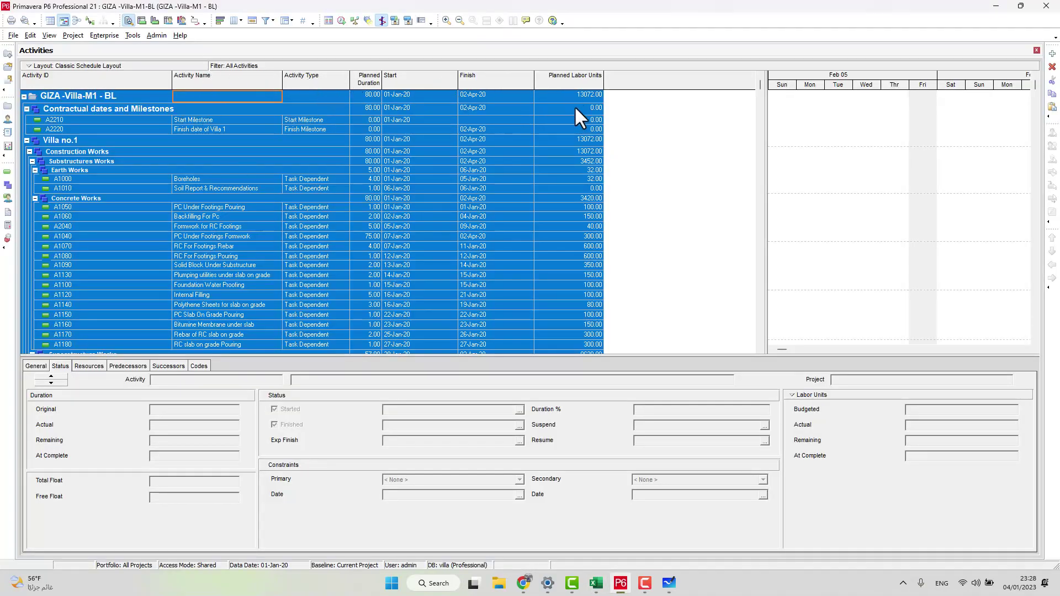
left_click(230, 260)
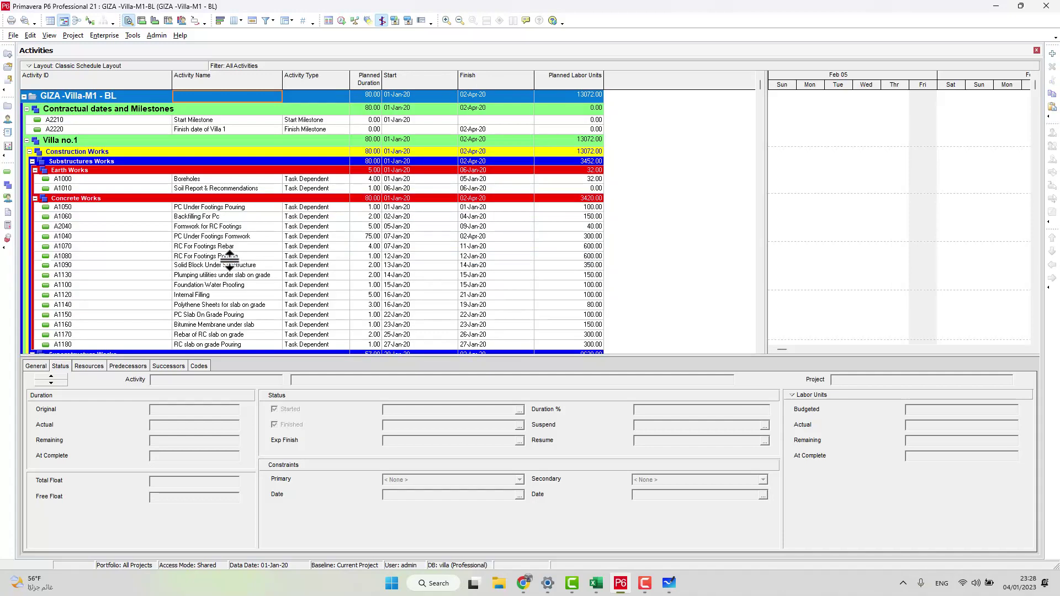
key("ctrl+a")
left_click(995, 7)
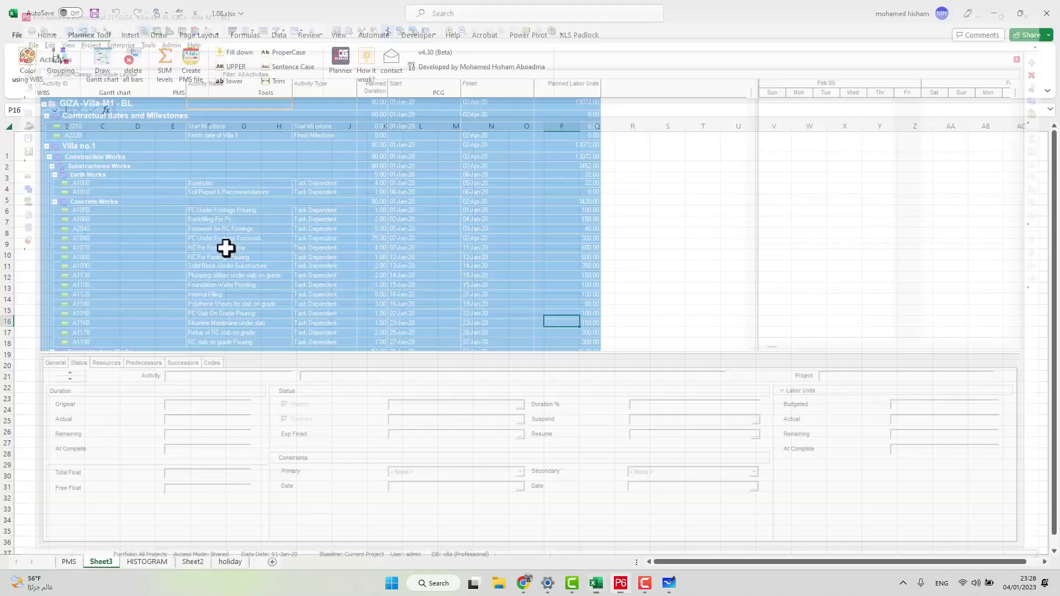
key("ctrl+v")
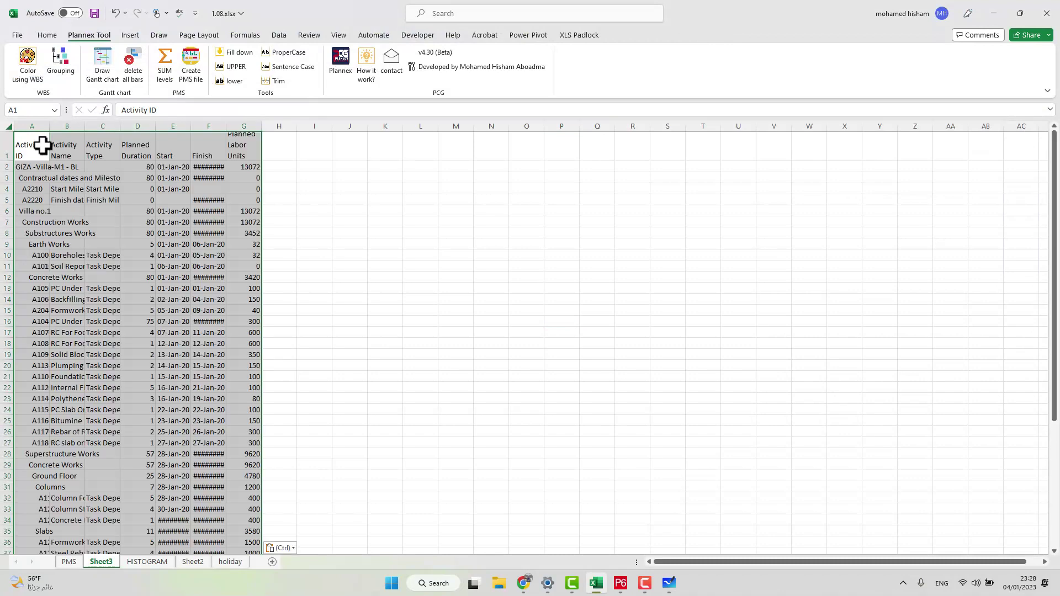
Step: Colour and group the activities by WBS, then start the PMS file with Friday-only weekends
left_click(33, 68)
left_click(64, 61)
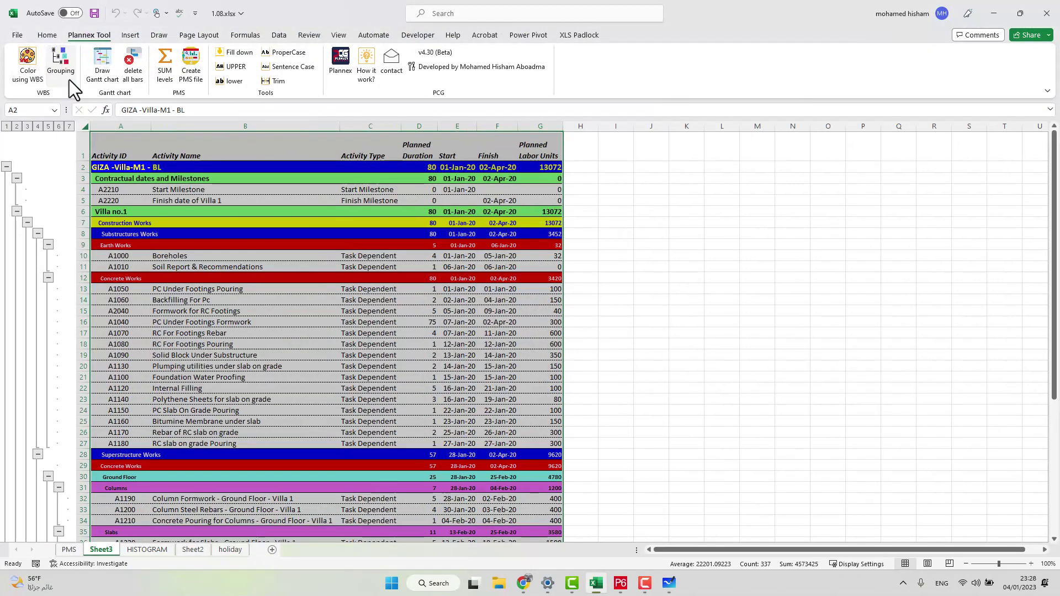
left_click(191, 66)
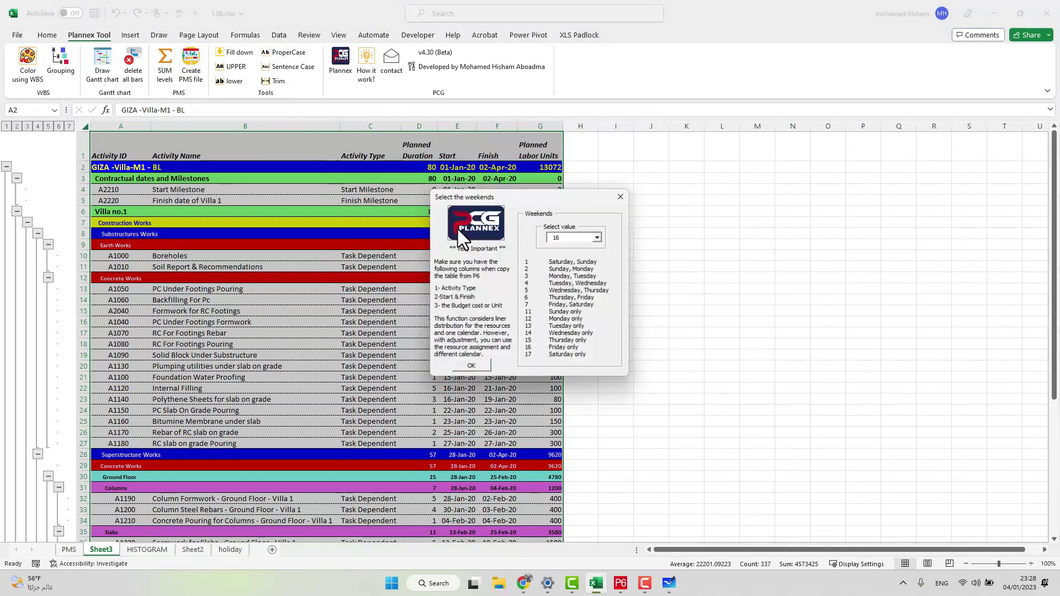
left_click(473, 367)
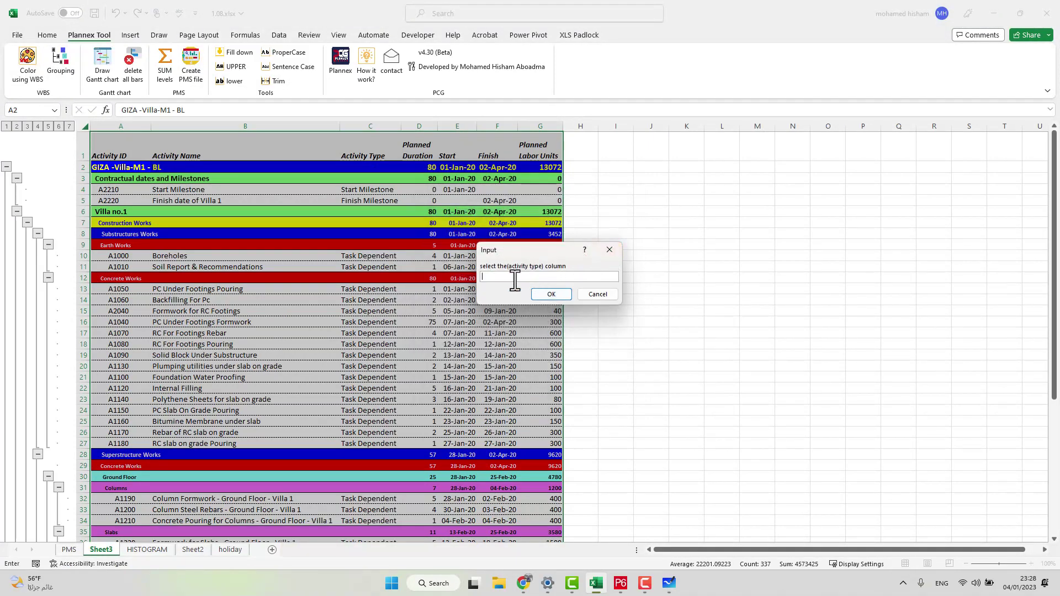
Step: Assign column C as activity type, E start, F finish and G labor units
left_click(374, 127)
key("Return")
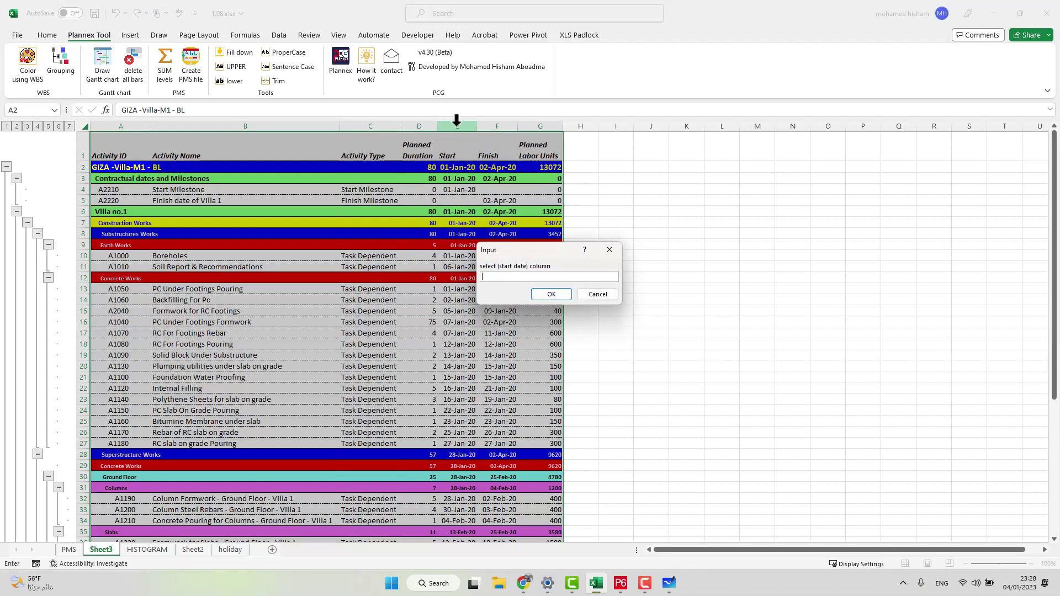
left_click(456, 124)
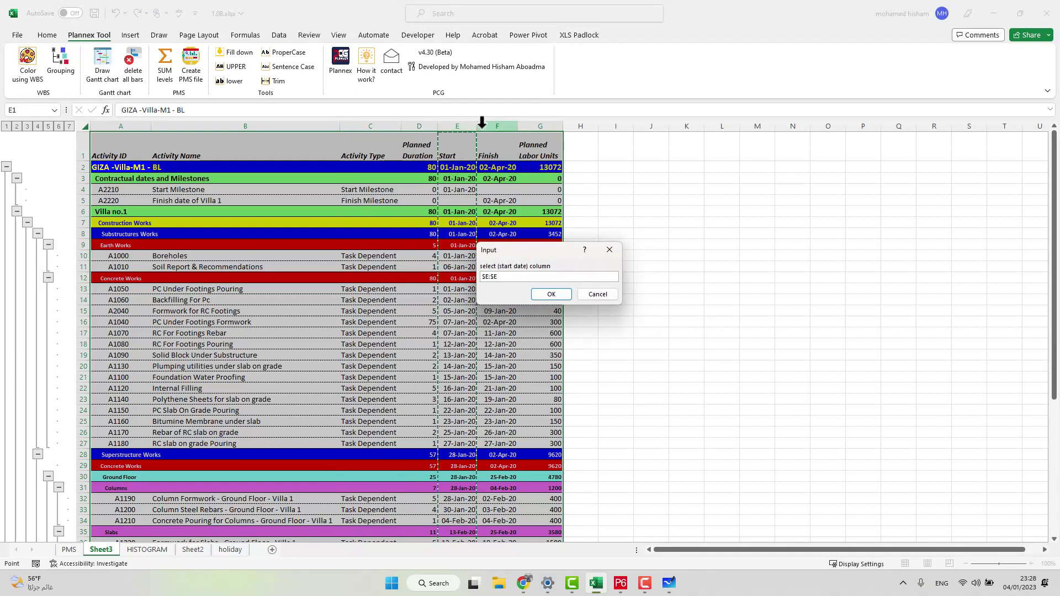
key("Return")
left_click(482, 127)
key("Return")
left_click(541, 127)
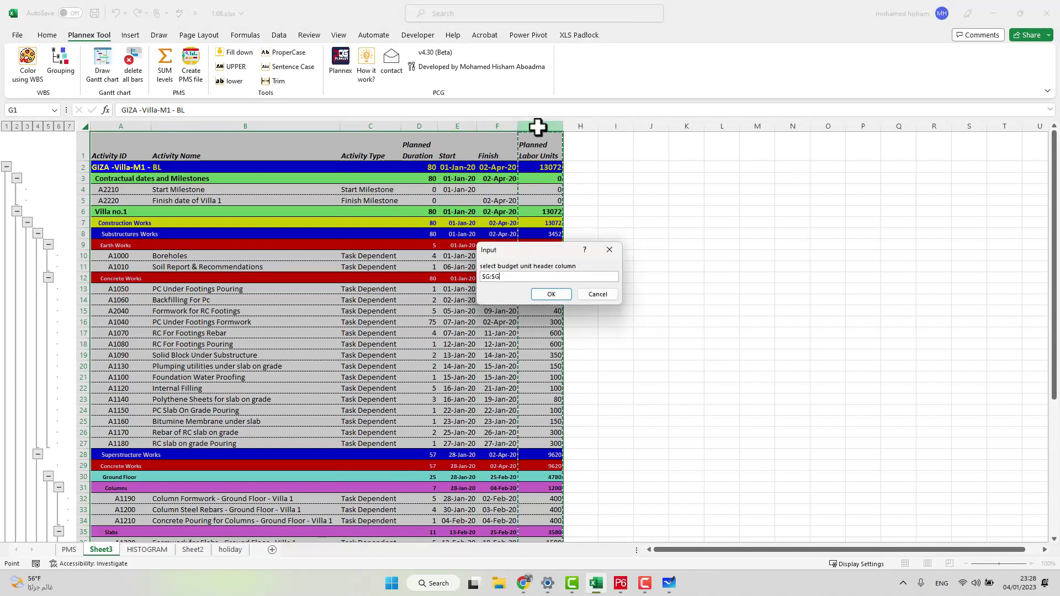
key("Return")
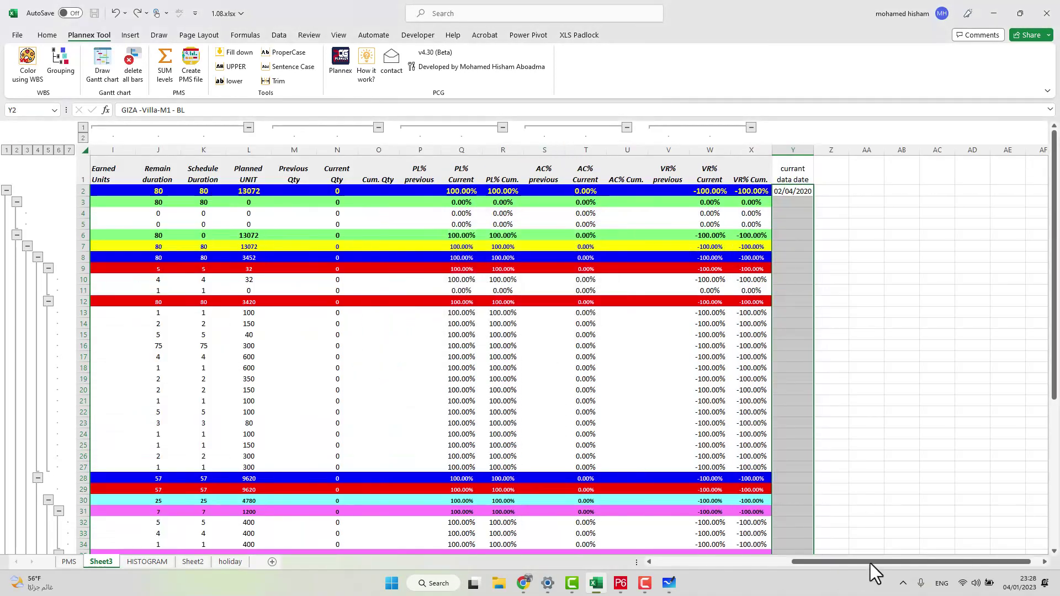
Step: Enter 3/3/2020 as Sheet3's data date in Y2 and check the L2 planned total
left_click_drag(793, 563, 703, 552)
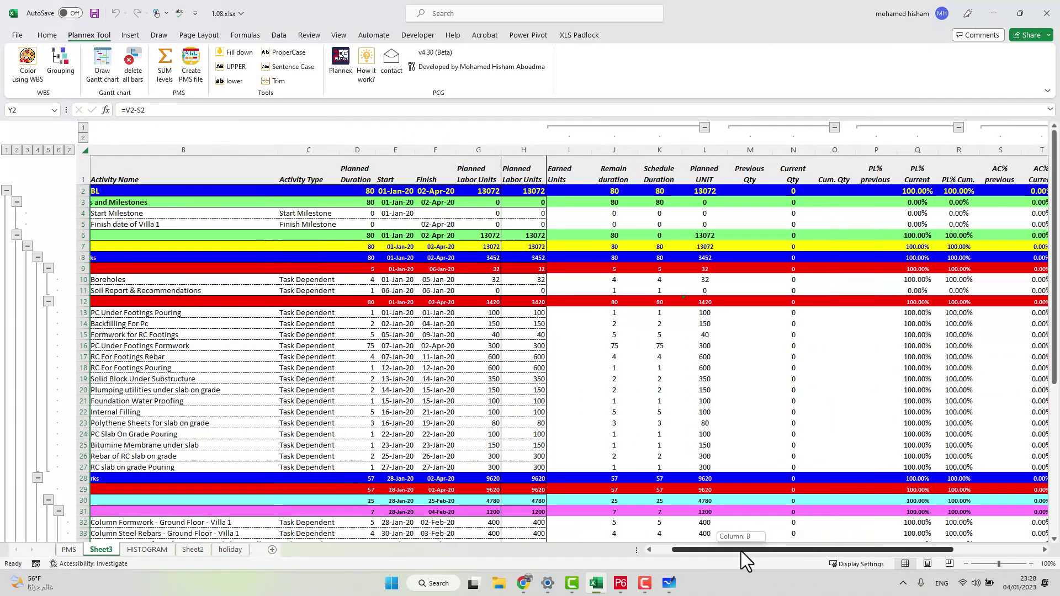
scroll(729, 551, "down", 1)
left_click_drag(754, 552, 827, 551)
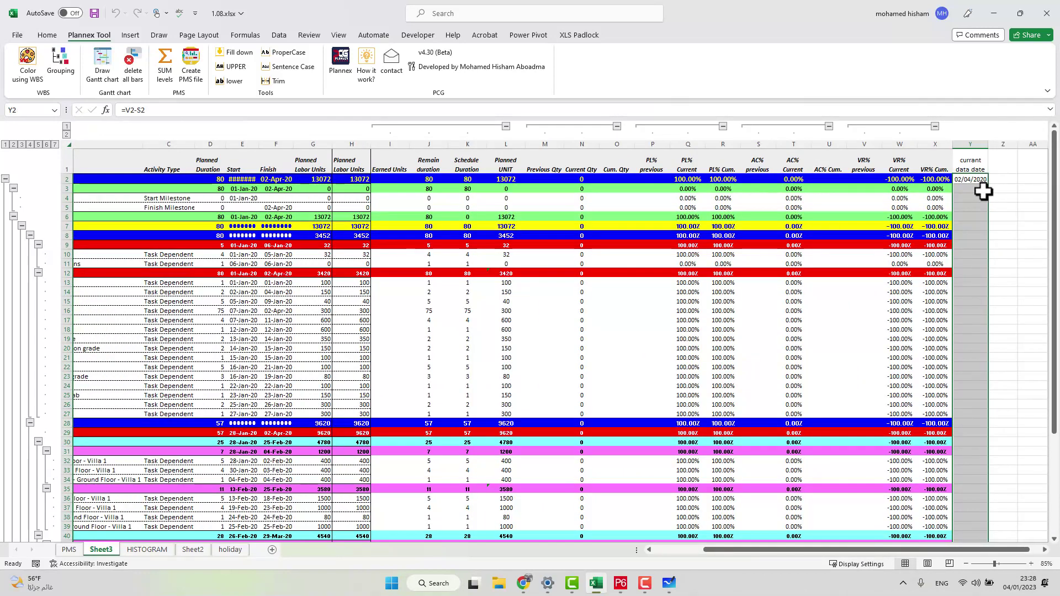
left_click(971, 179)
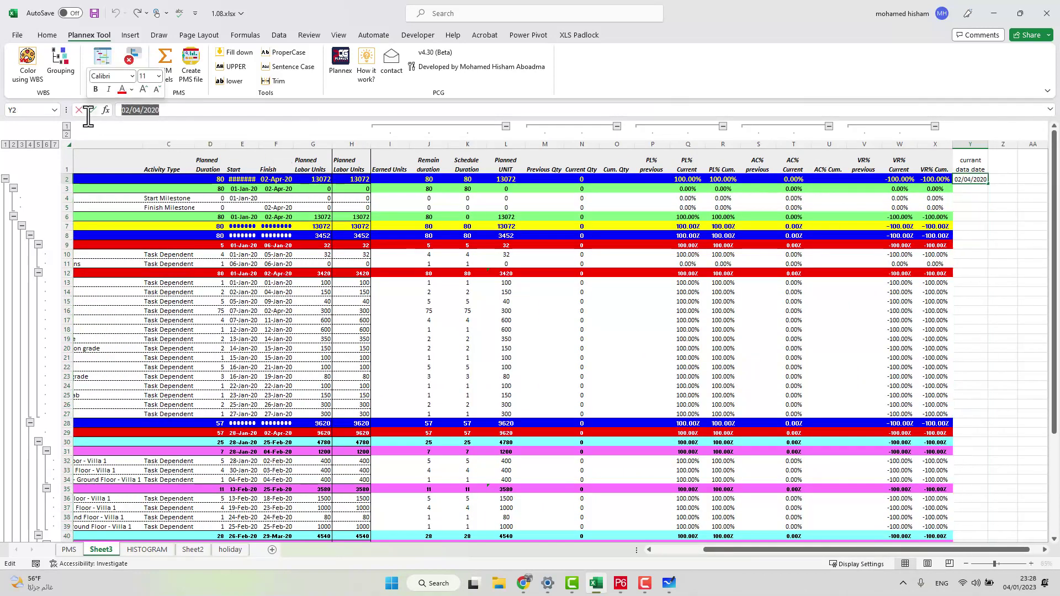
type("3-3-")
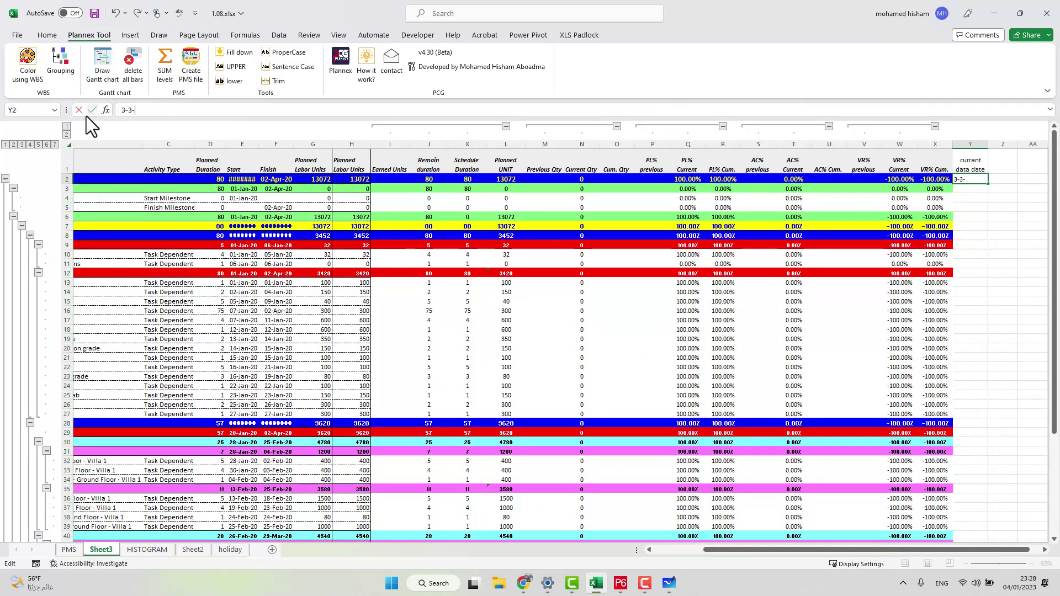
type("2020")
key("Return")
left_click(506, 179)
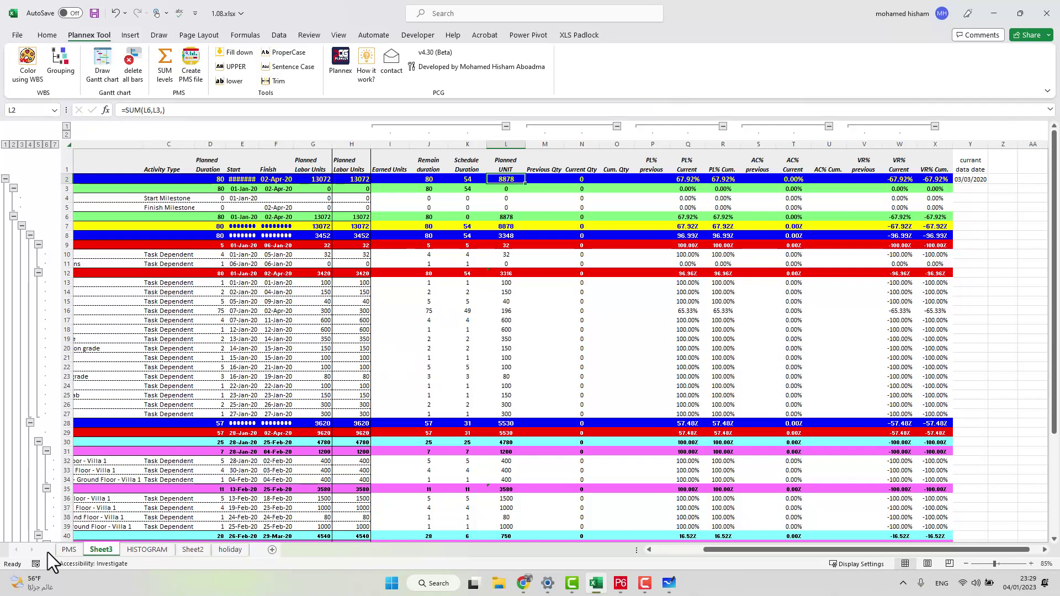
Step: Change the PMS sheet's N2 data date to 03/03/2020 and compare totals with Sheet3
left_click(74, 551)
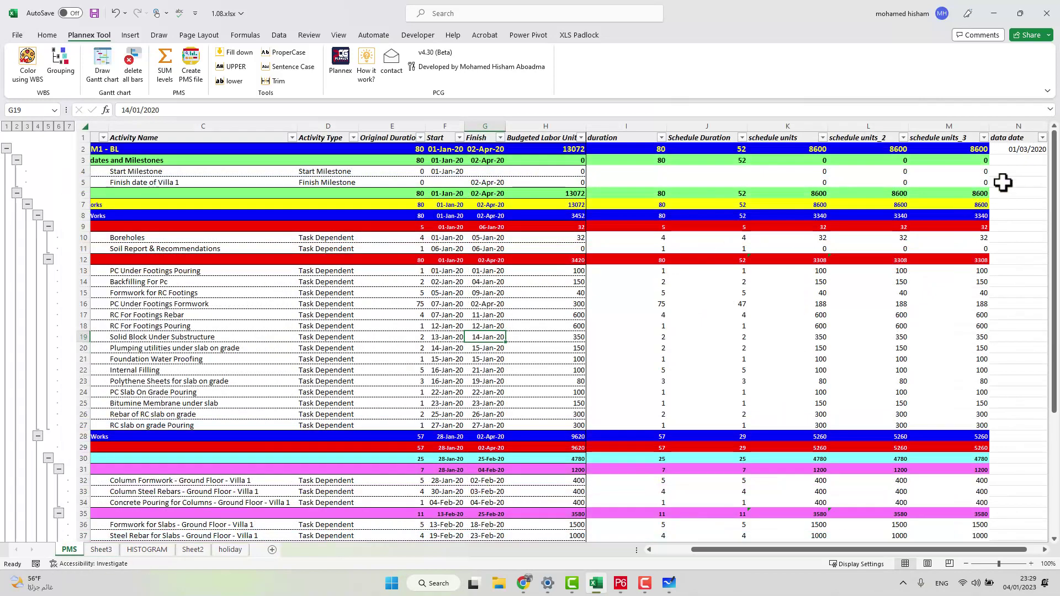
left_click(1018, 152)
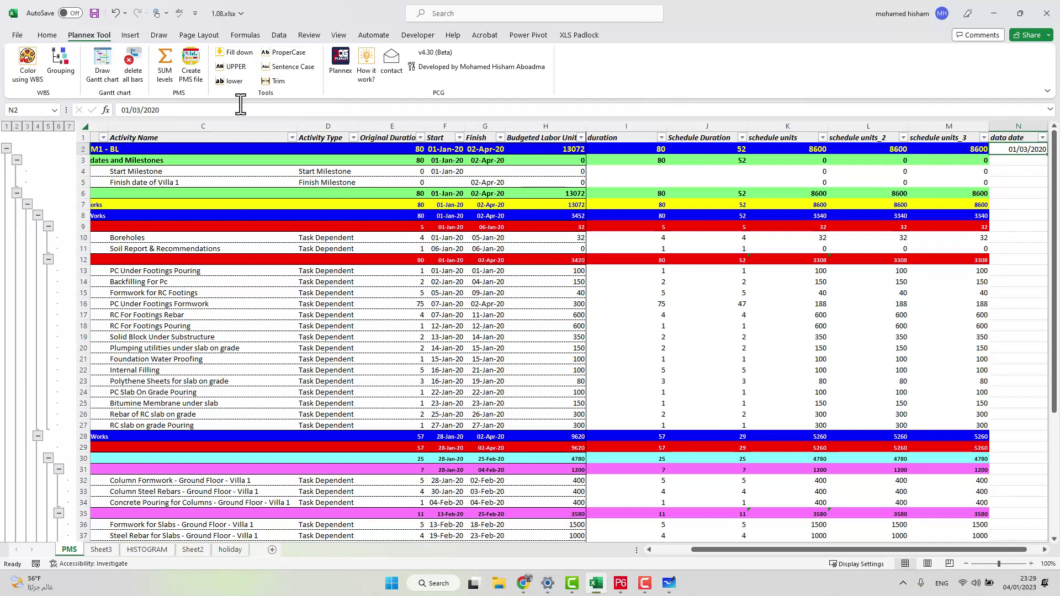
double_click(117, 110)
type("03")
key("Return")
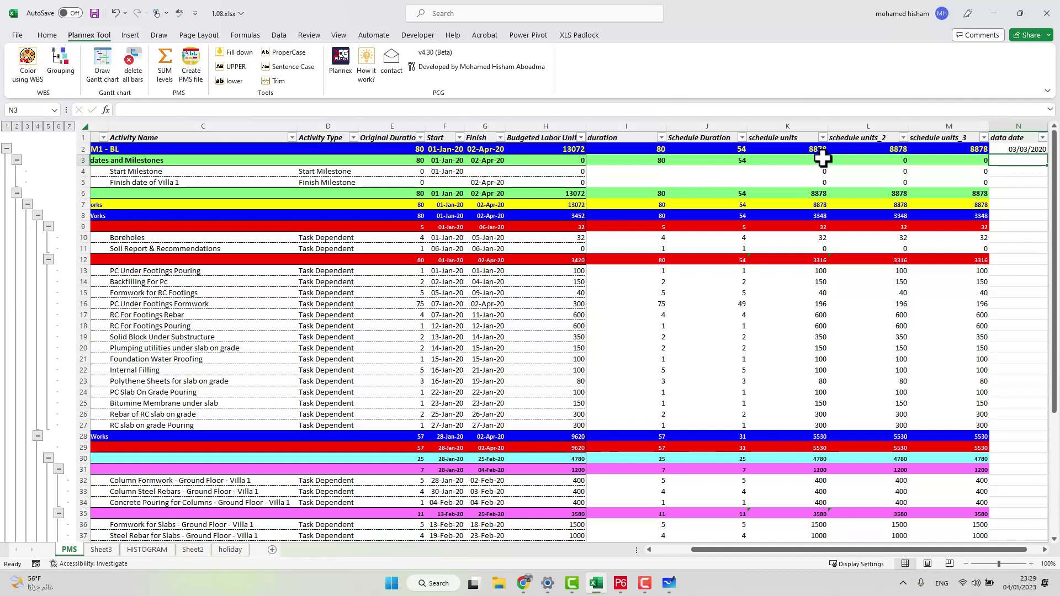
left_click(98, 551)
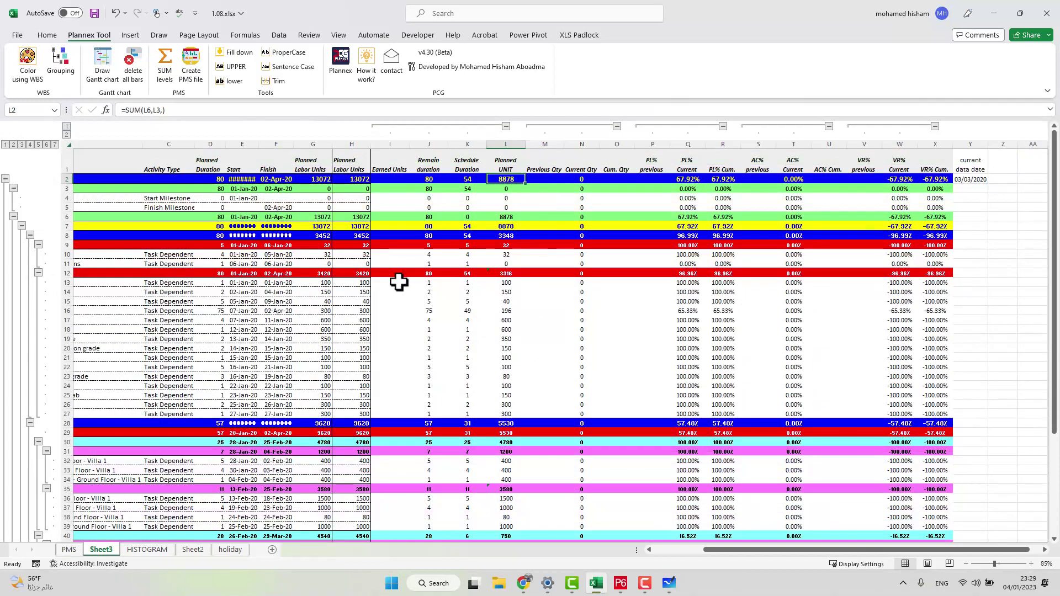
left_click(65, 550)
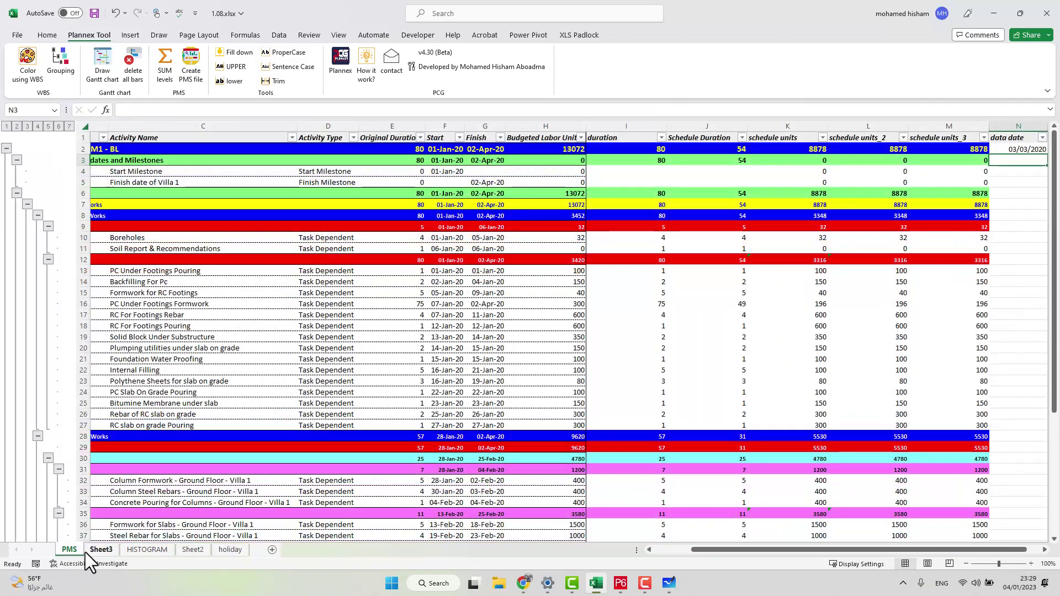
left_click(97, 551)
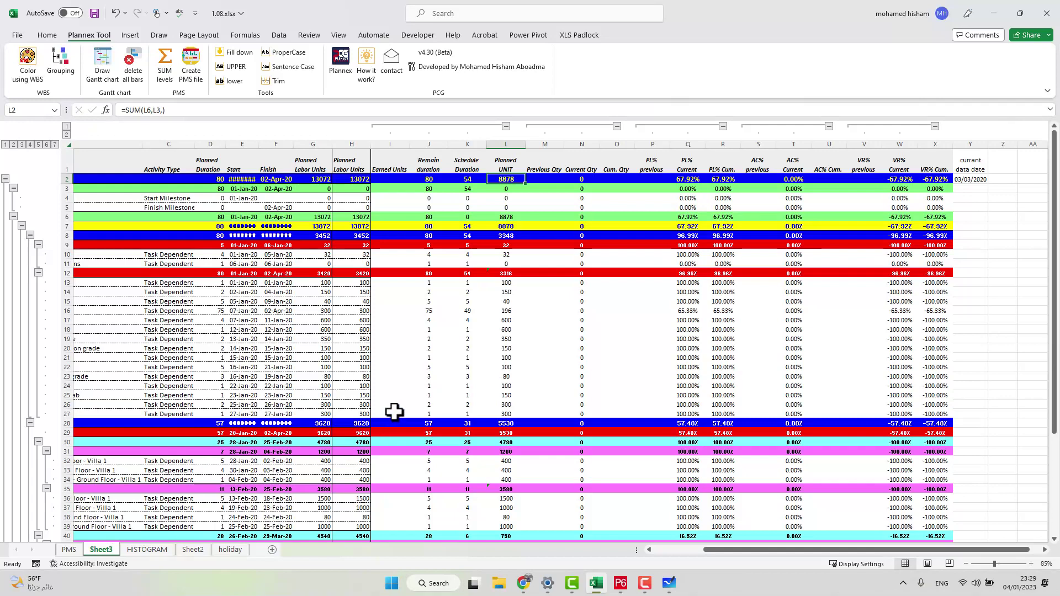
Step: Collapse the quantity, PL%, AC% and VR% column groups, keeping Earned Units and duration shown
left_click(505, 126)
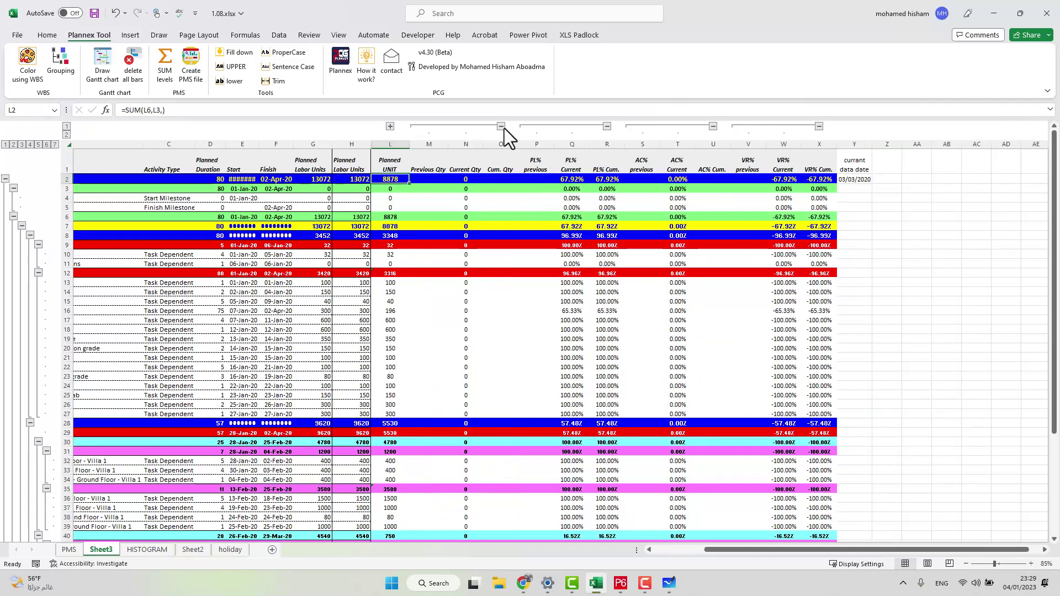
left_click(501, 126)
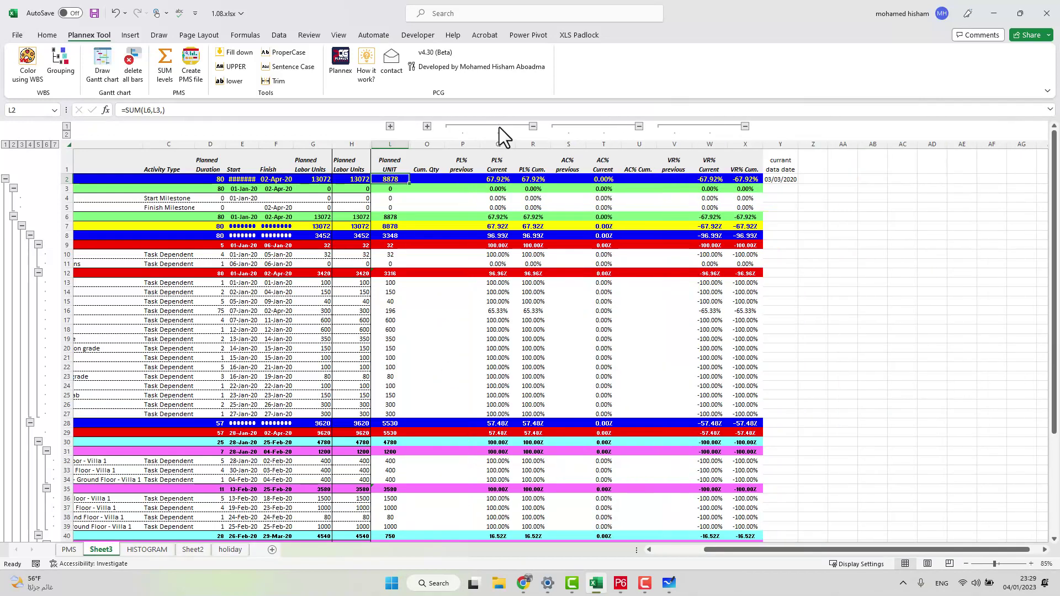
left_click(535, 128)
left_click(568, 126)
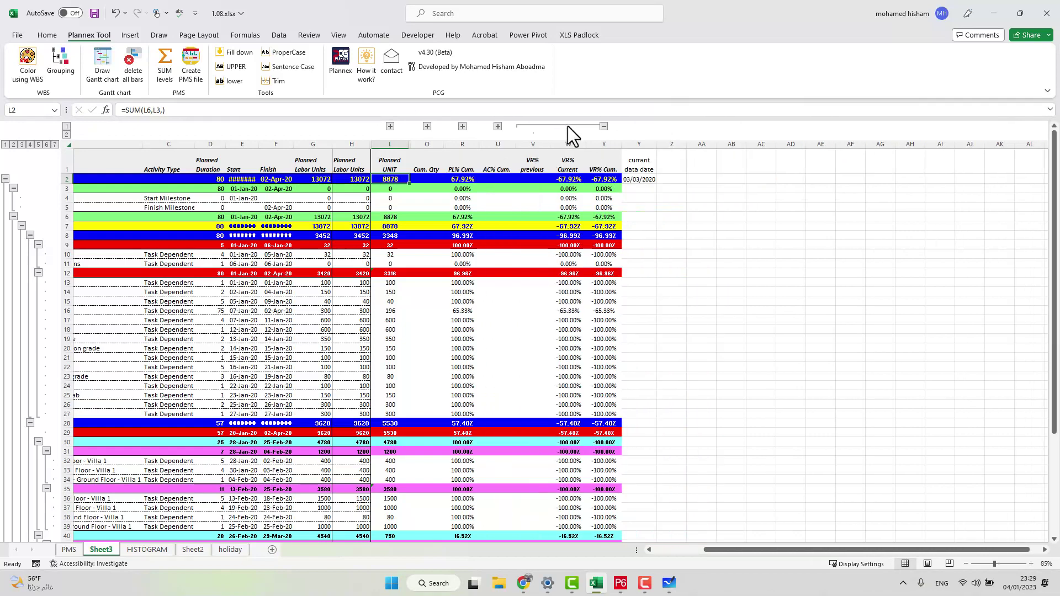
left_click(604, 126)
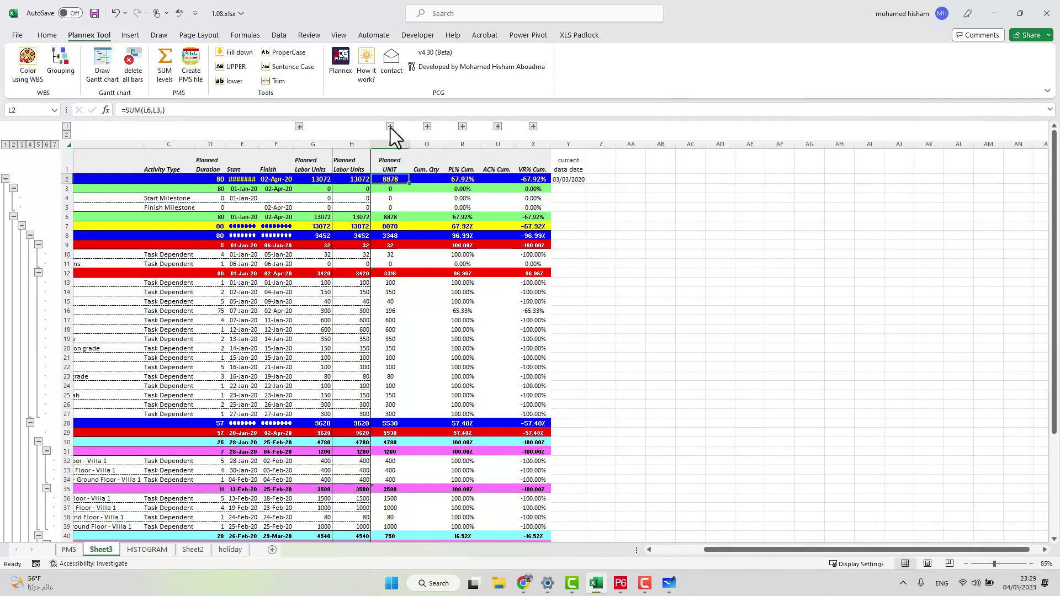
left_click(390, 128)
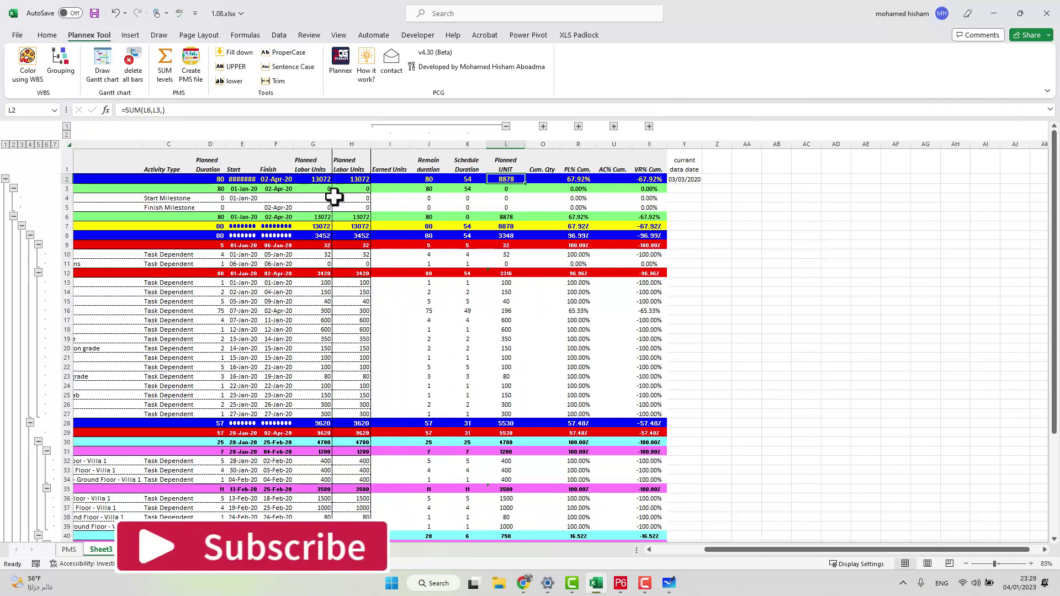
Step: Inspect the planned labor units total formula in G2 and the value in H2
left_click(309, 179)
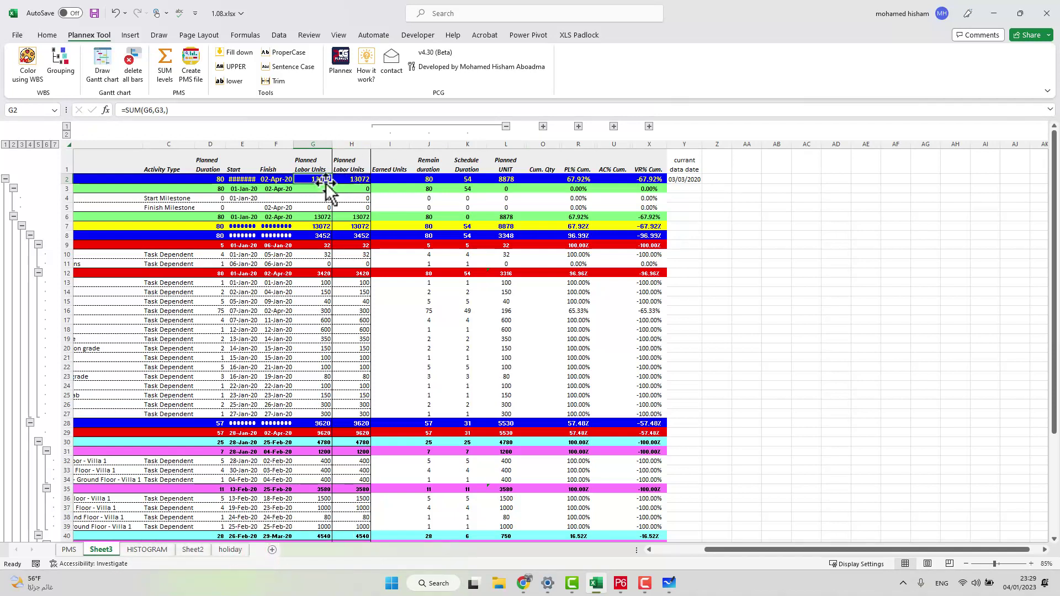
left_click(348, 180)
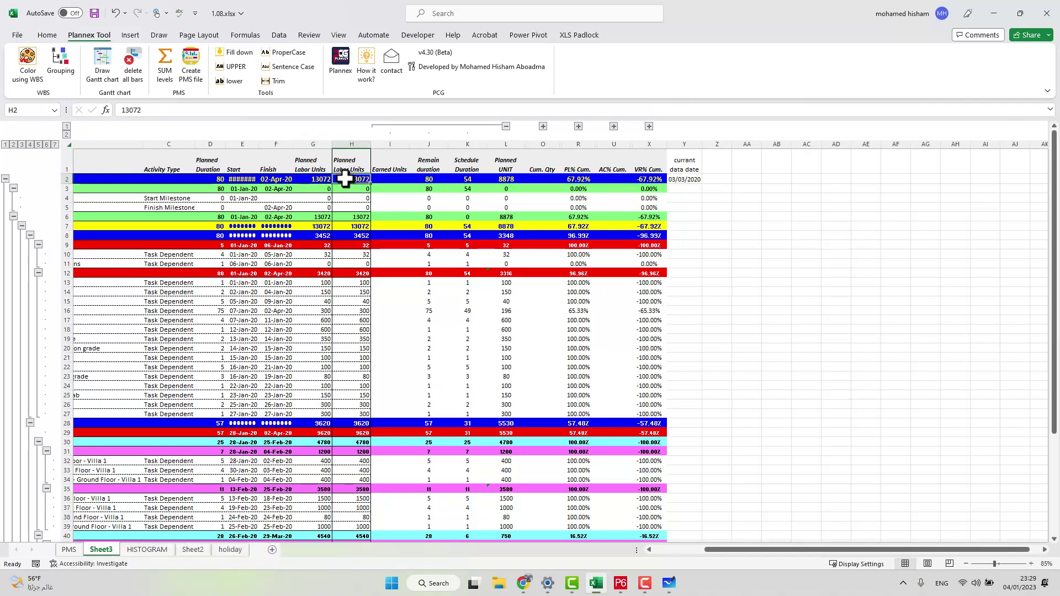
left_click(315, 180)
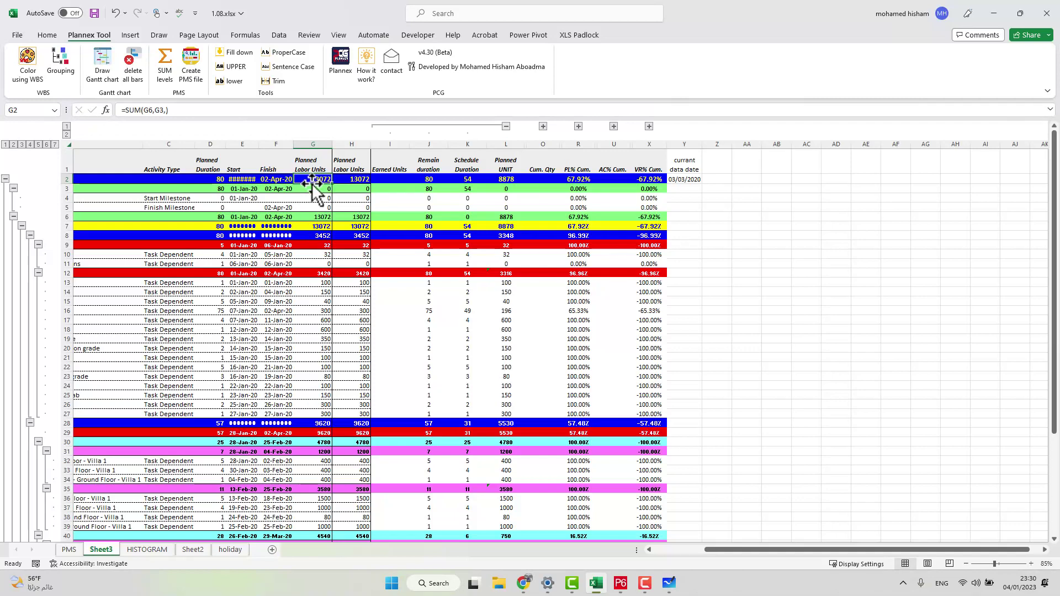
scroll(313, 332, "down", 3)
scroll(312, 333, "down", 5)
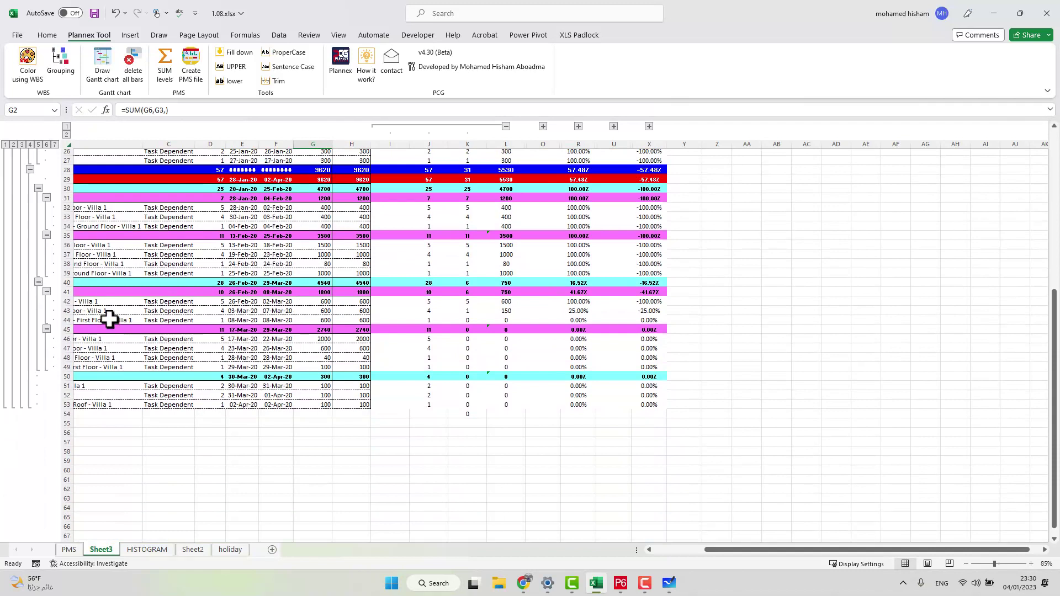
left_click_drag(781, 549, 628, 551)
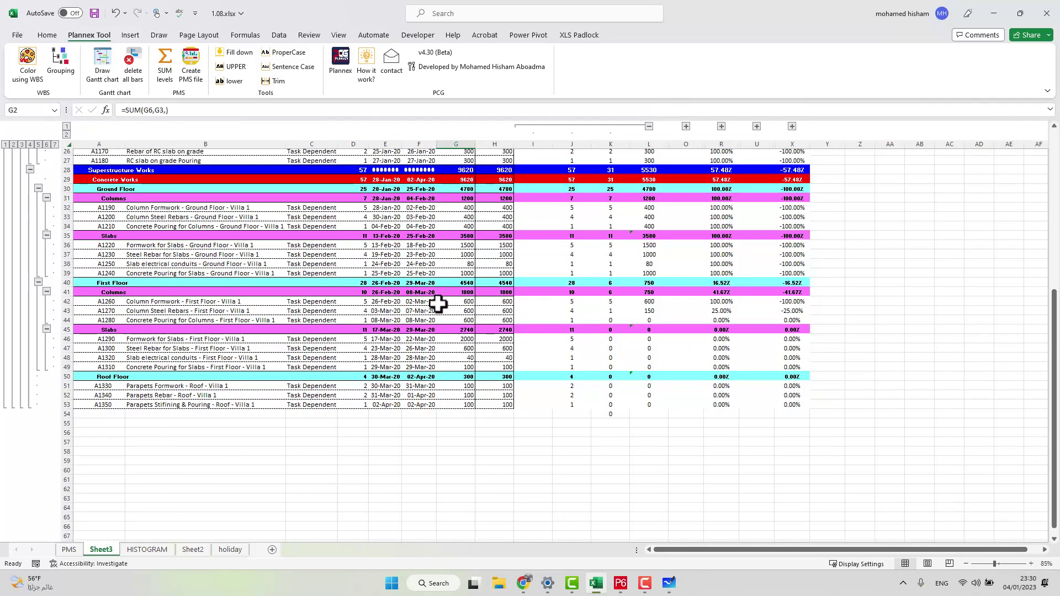
scroll(524, 221, "up", 3)
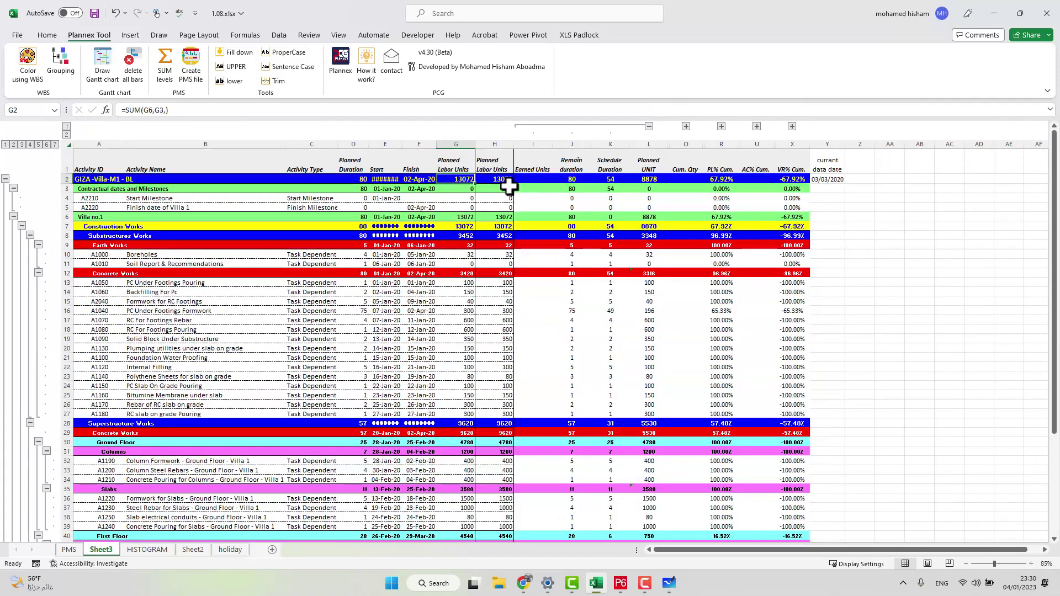
scroll(466, 214, "up", 5)
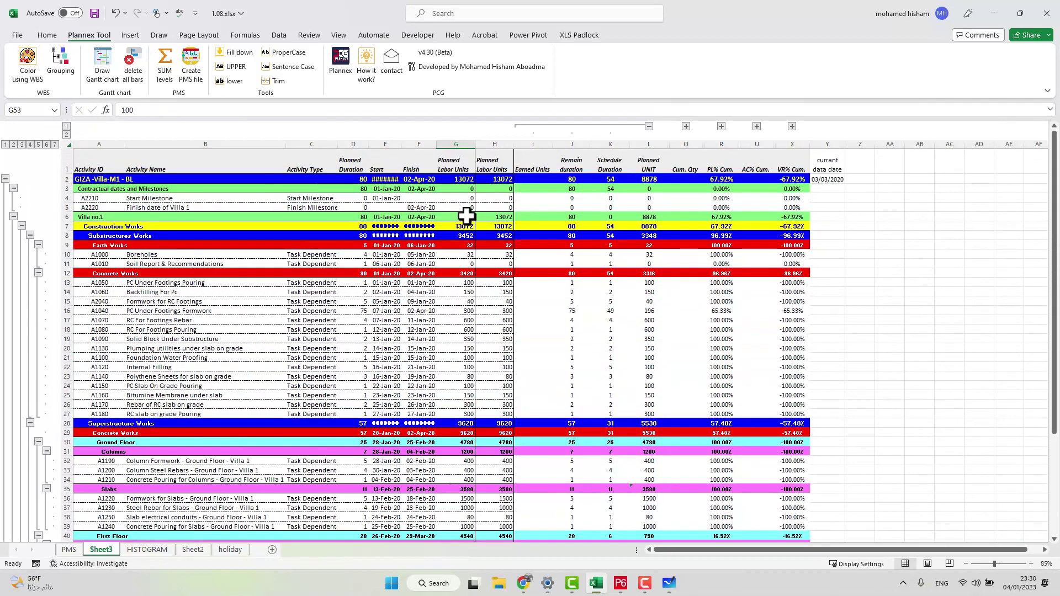
left_click(455, 179)
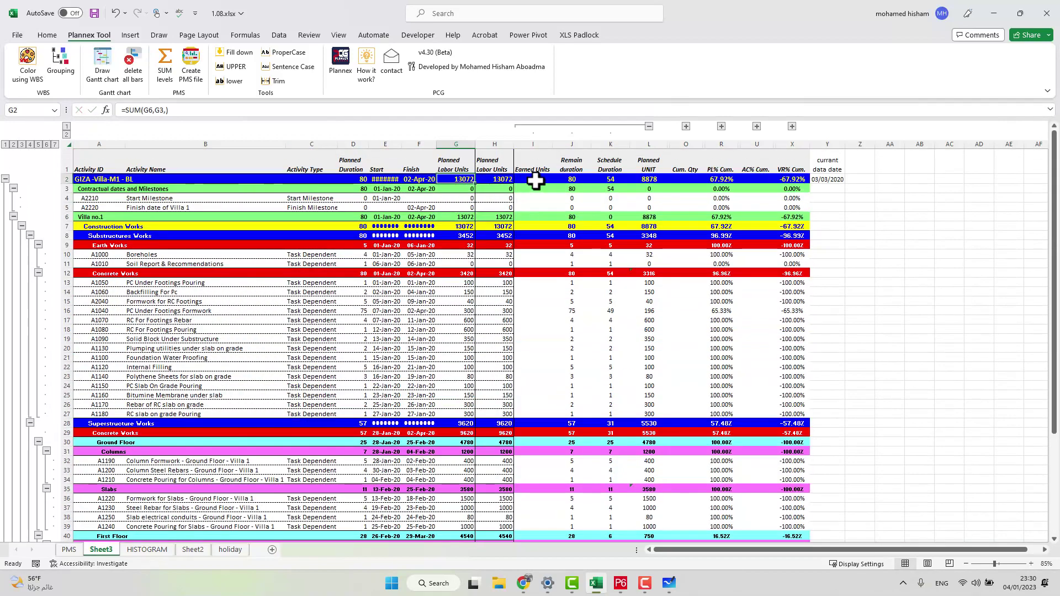
double_click(536, 182)
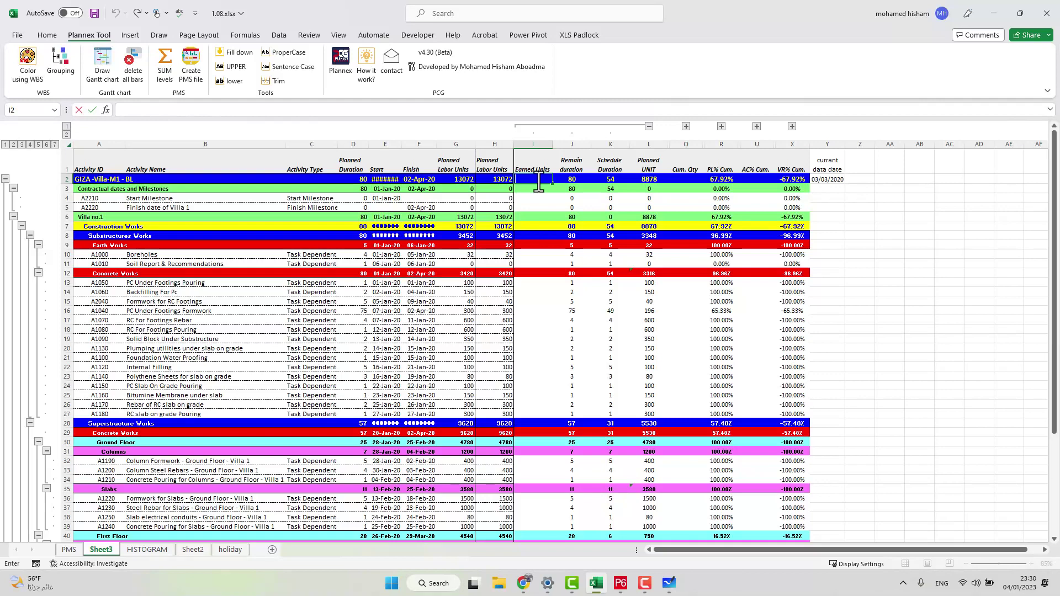
left_click(686, 127)
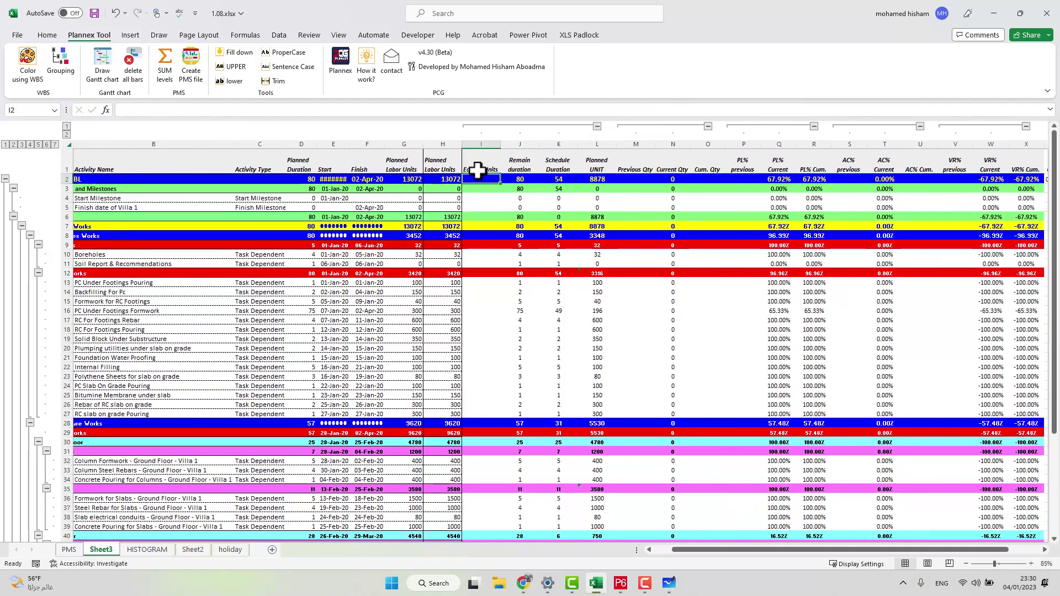
Step: Highlight columns I:L through the AC% columns and the Y1 data date heading
left_click_drag(481, 144, 595, 145)
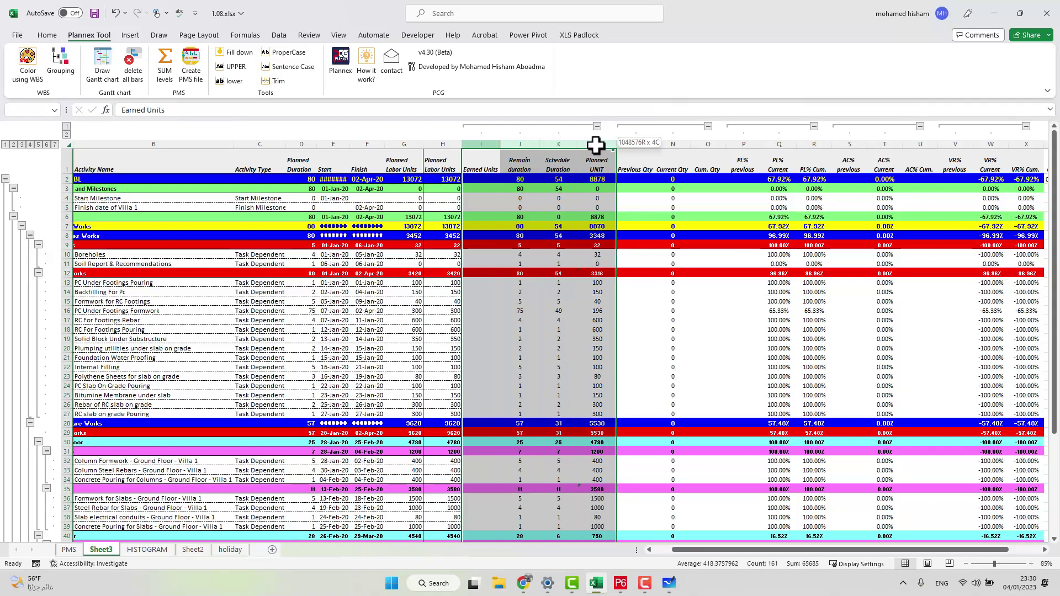
left_click_drag(595, 145, 703, 145)
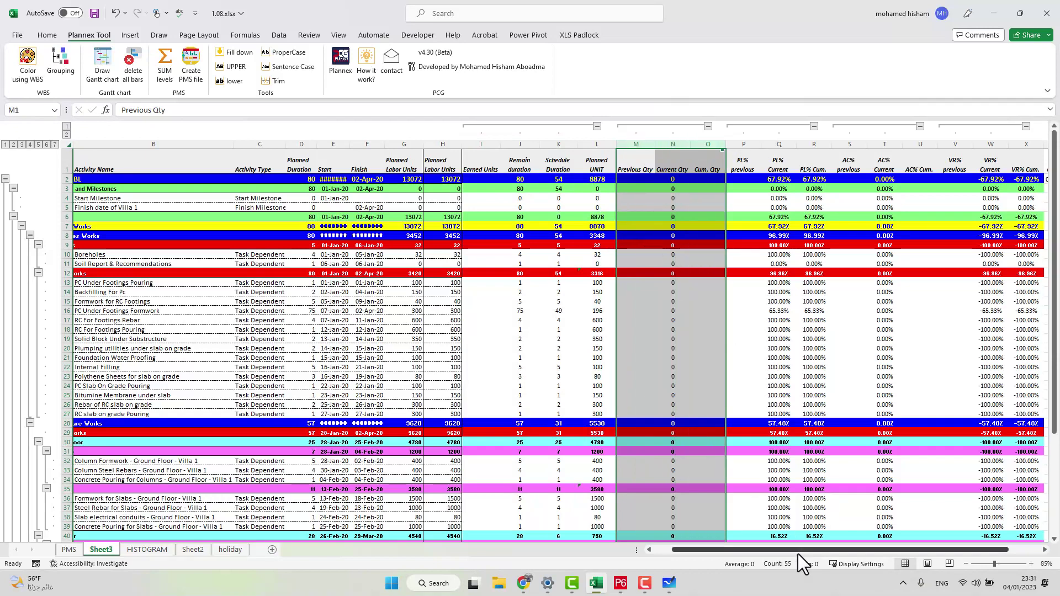
left_click_drag(797, 553, 830, 551)
left_click_drag(663, 144, 733, 144)
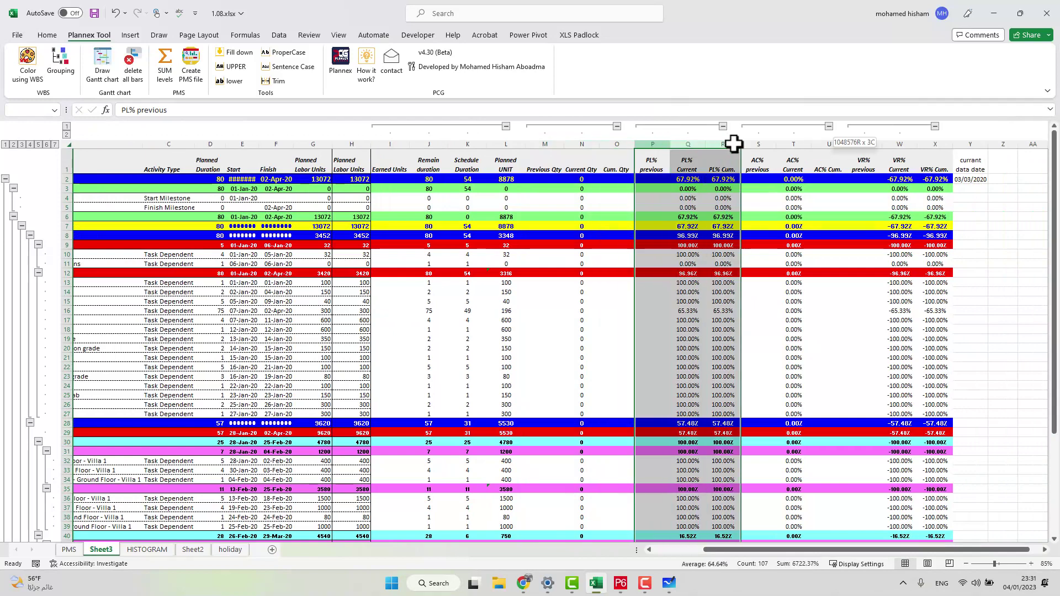
left_click_drag(759, 145, 942, 142)
left_click(975, 164)
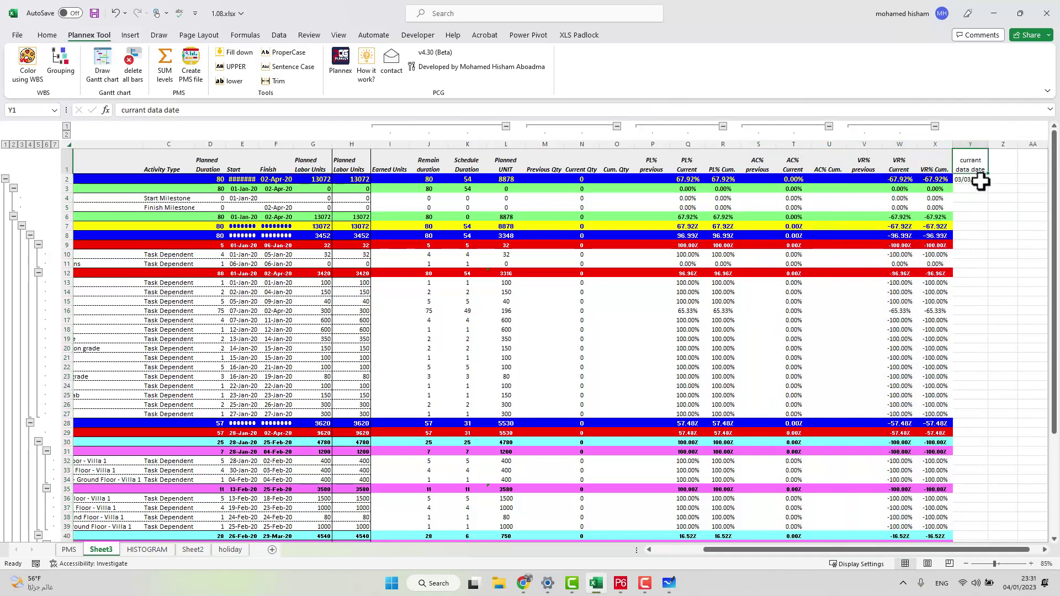